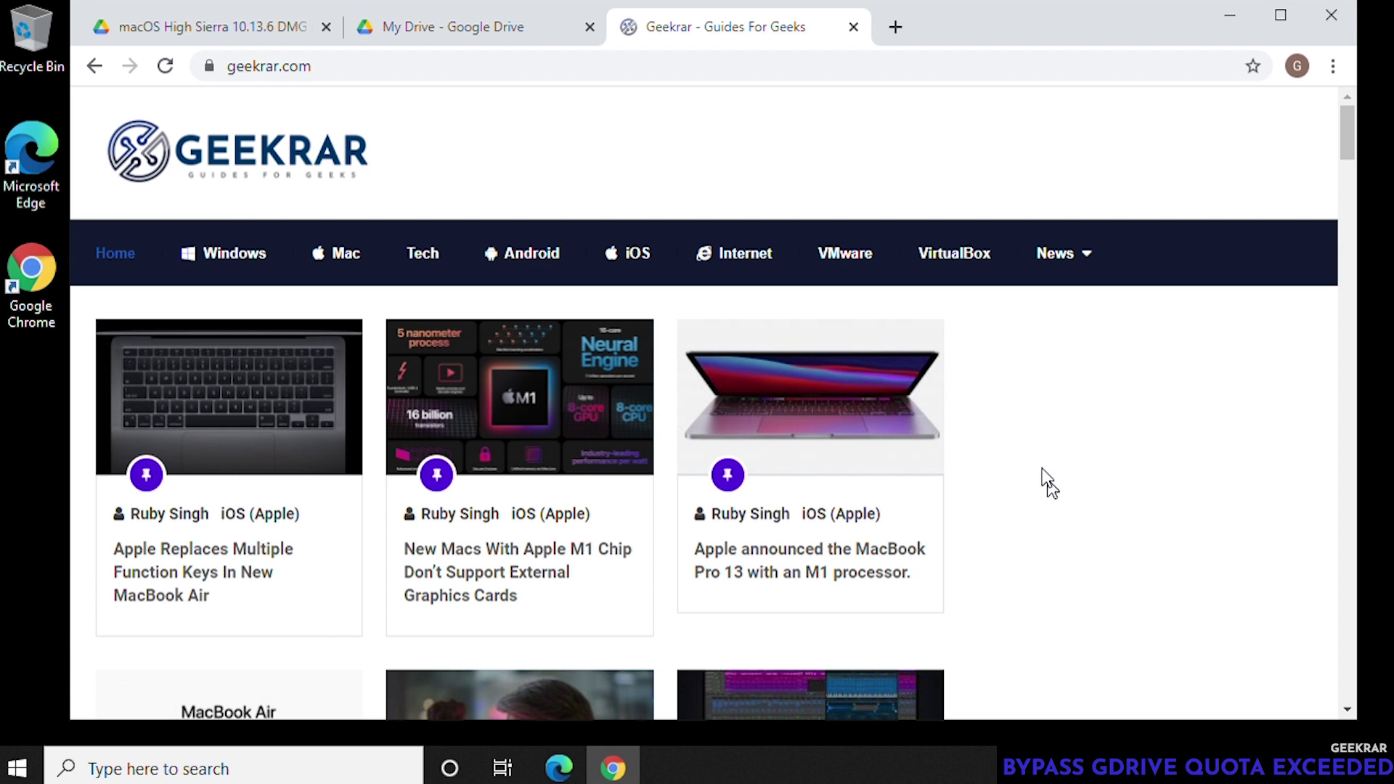
Step: Switch to the 'My Drive - Google Drive' browser tab
{"action": "left_click", "coordinate": [466, 40]}
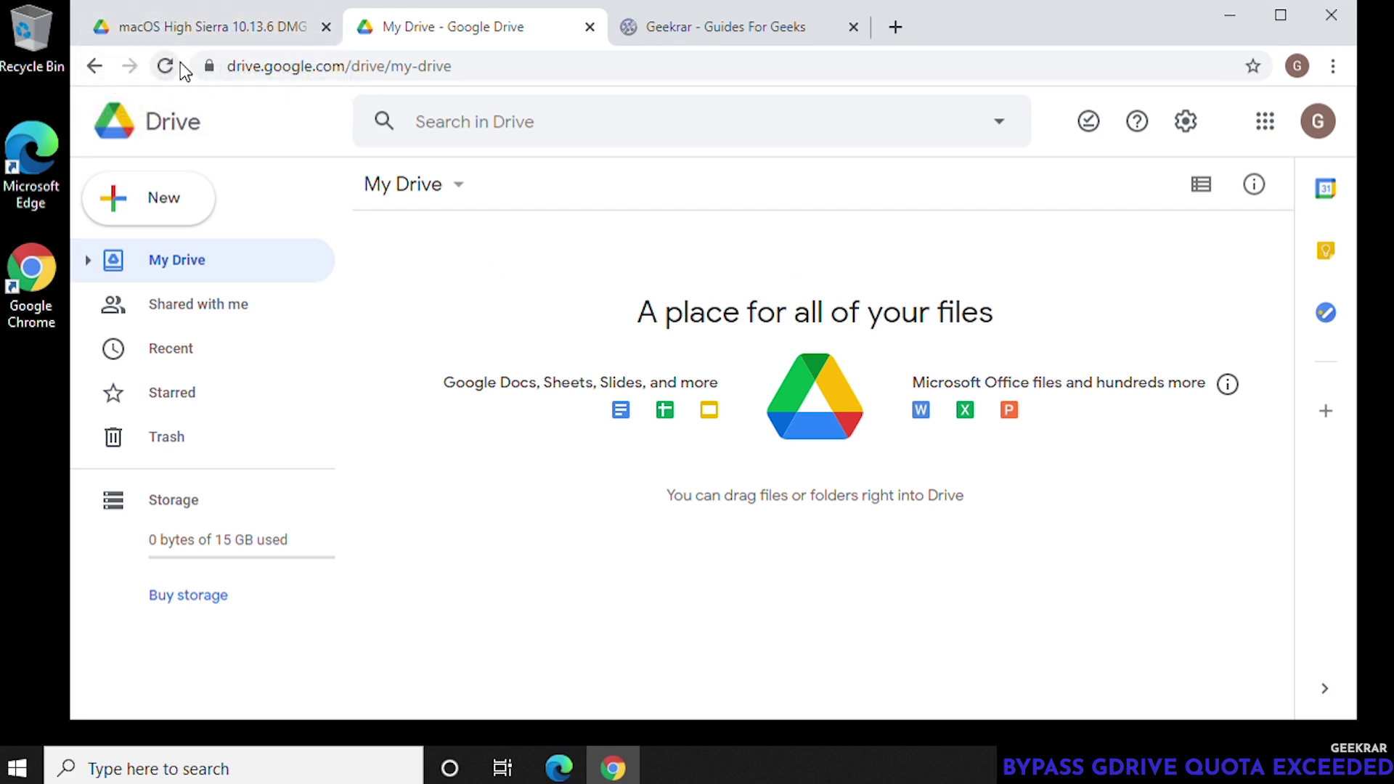
Step: Try downloading the DMG from the shared macOS High Sierra folder, which hits the quota error
{"action": "left_click", "coordinate": [199, 38]}
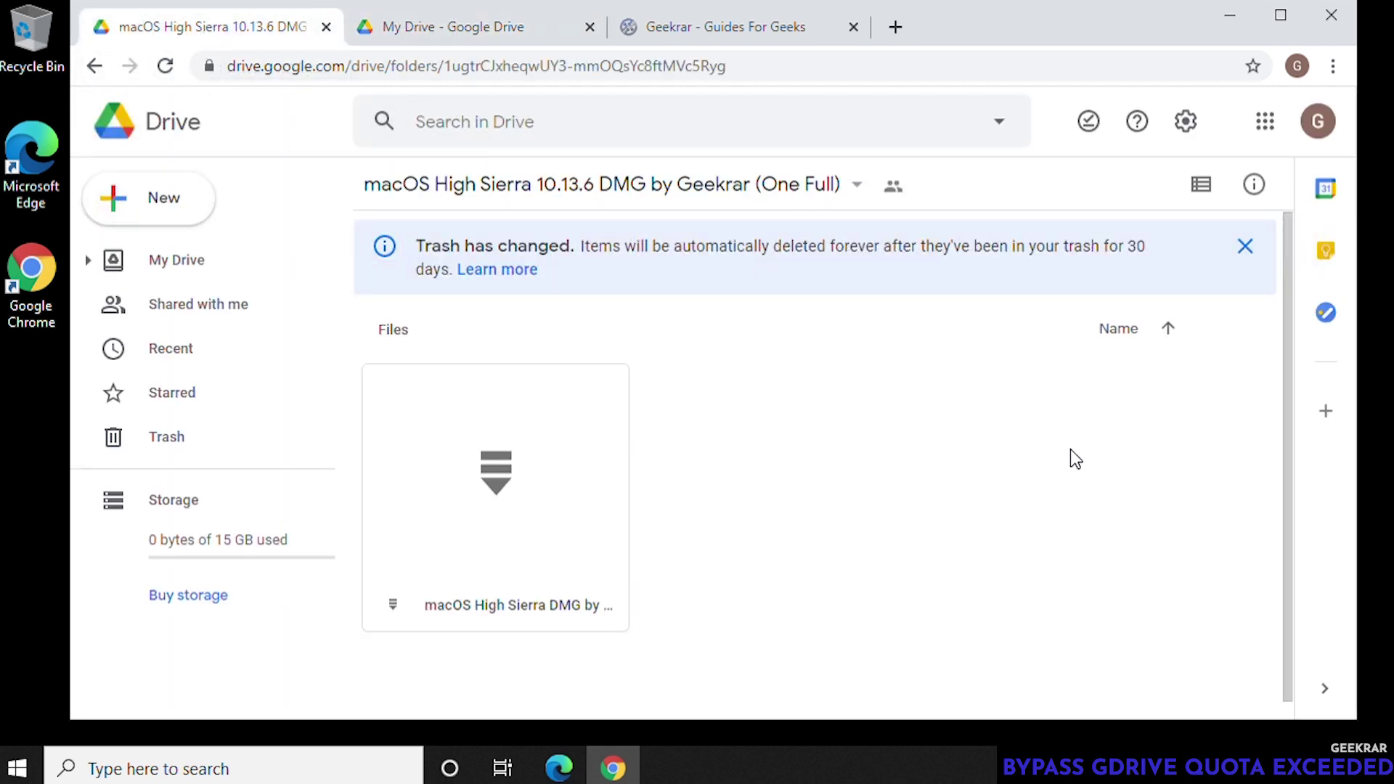
{"action": "left_click", "coordinate": [497, 487]}
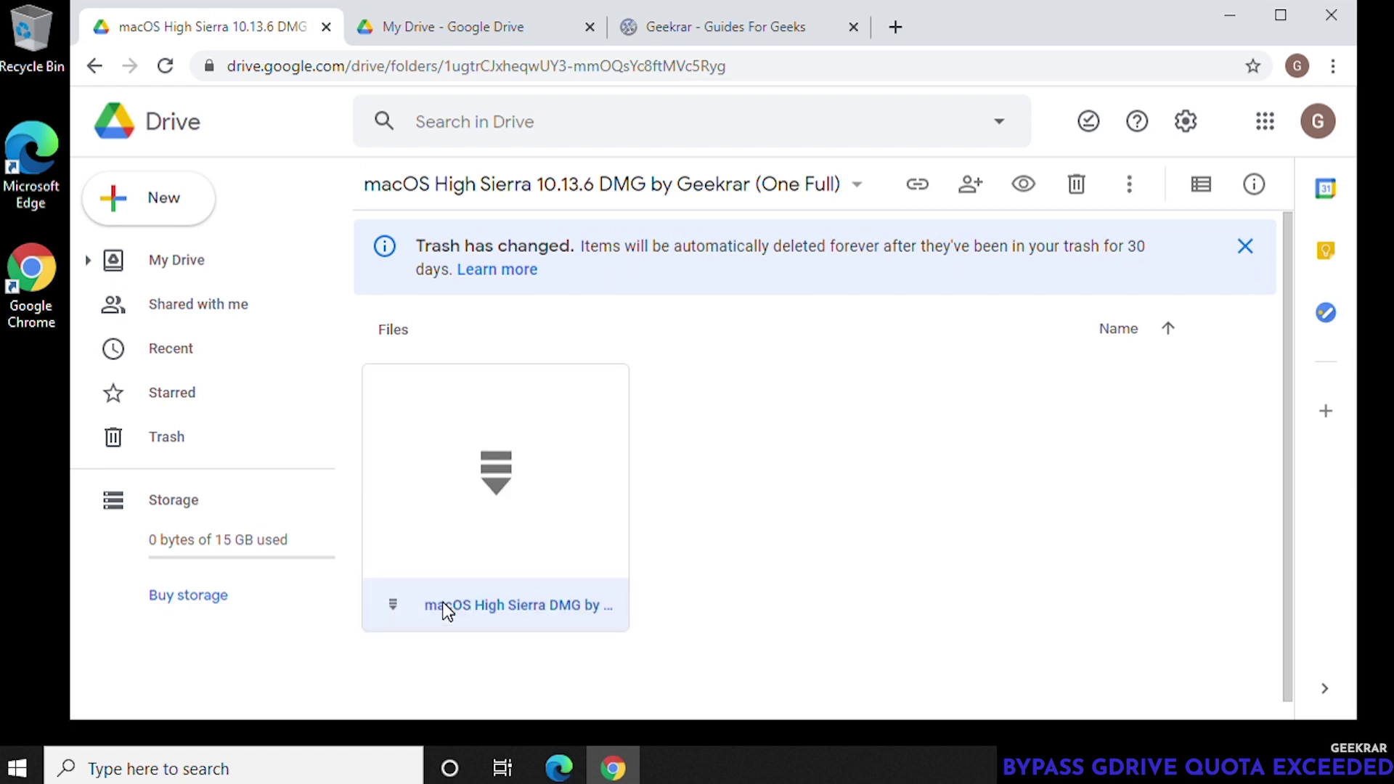
{"action": "right_click", "coordinate": [470, 493]}
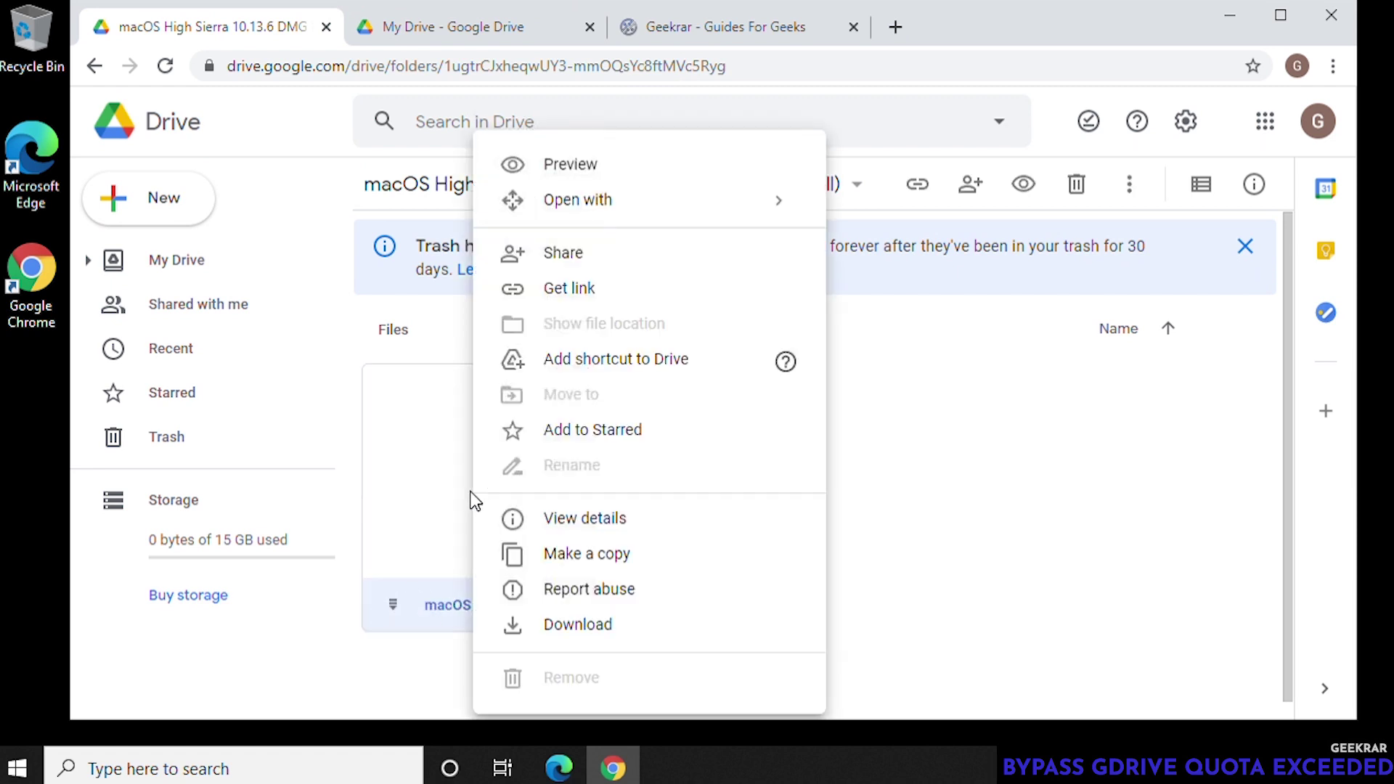
{"action": "left_click", "coordinate": [590, 623]}
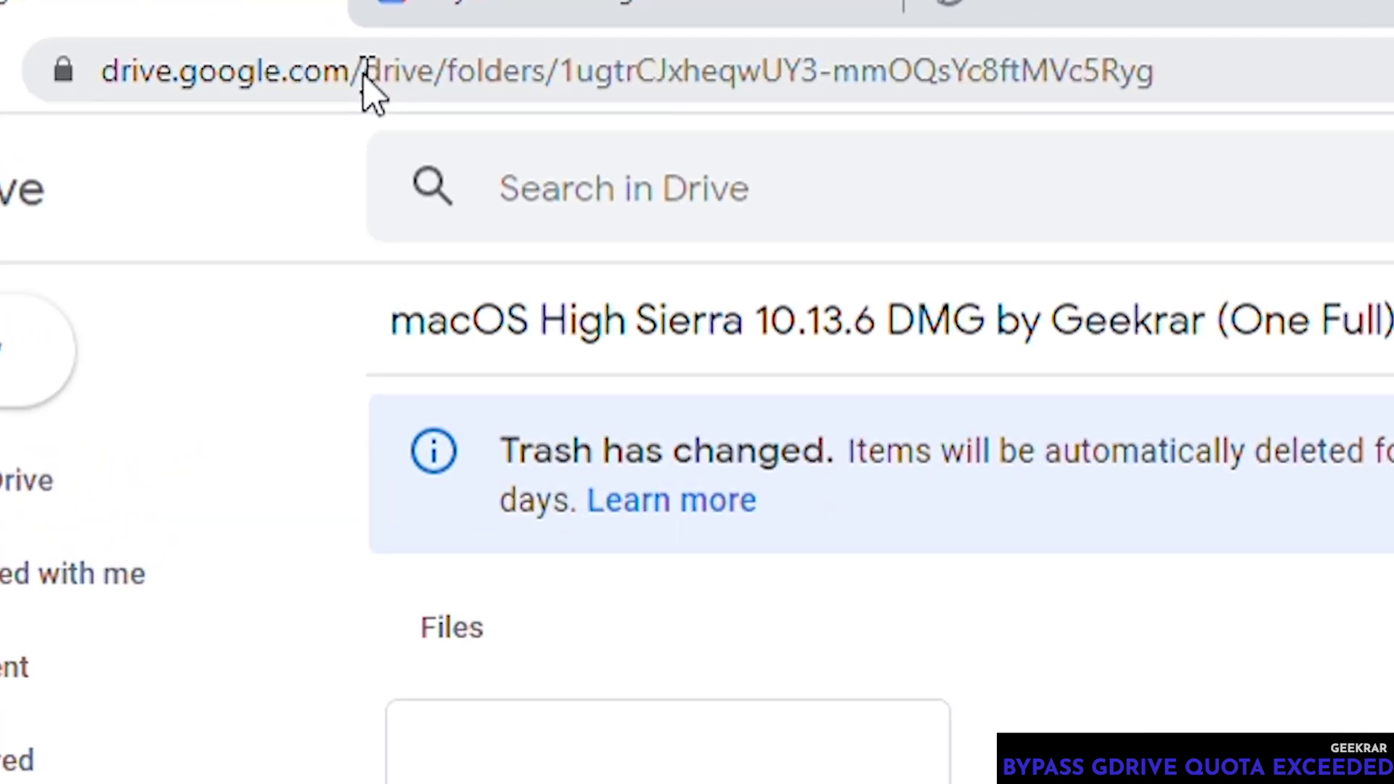
Step: Replace 'drive/folders' with 'file/d' in the web address and load the DMG's file page
{"action": "left_click_drag", "start_coordinate": [351, 68], "coordinate": [545, 78]}
{"action": "key", "text": "BackSpace"}
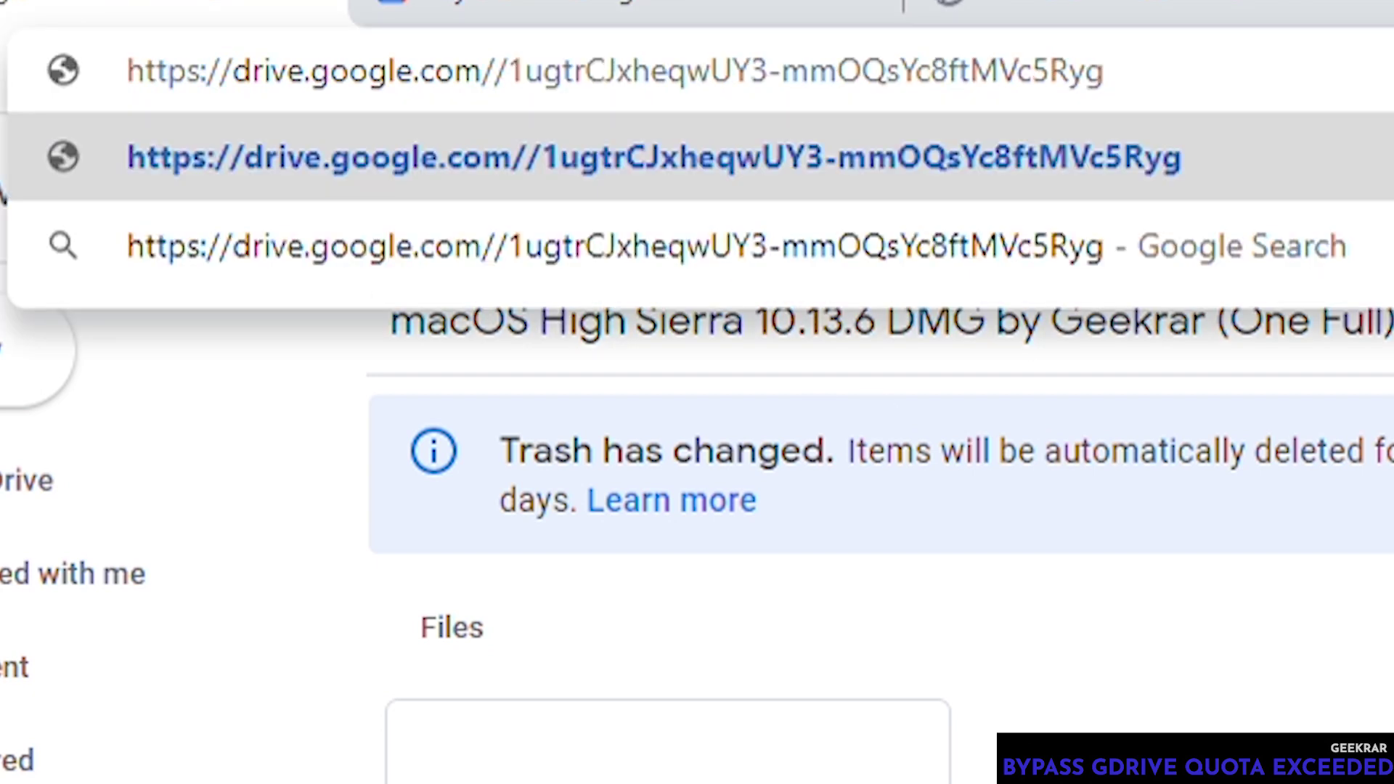
{"action": "type", "text": "fil"}
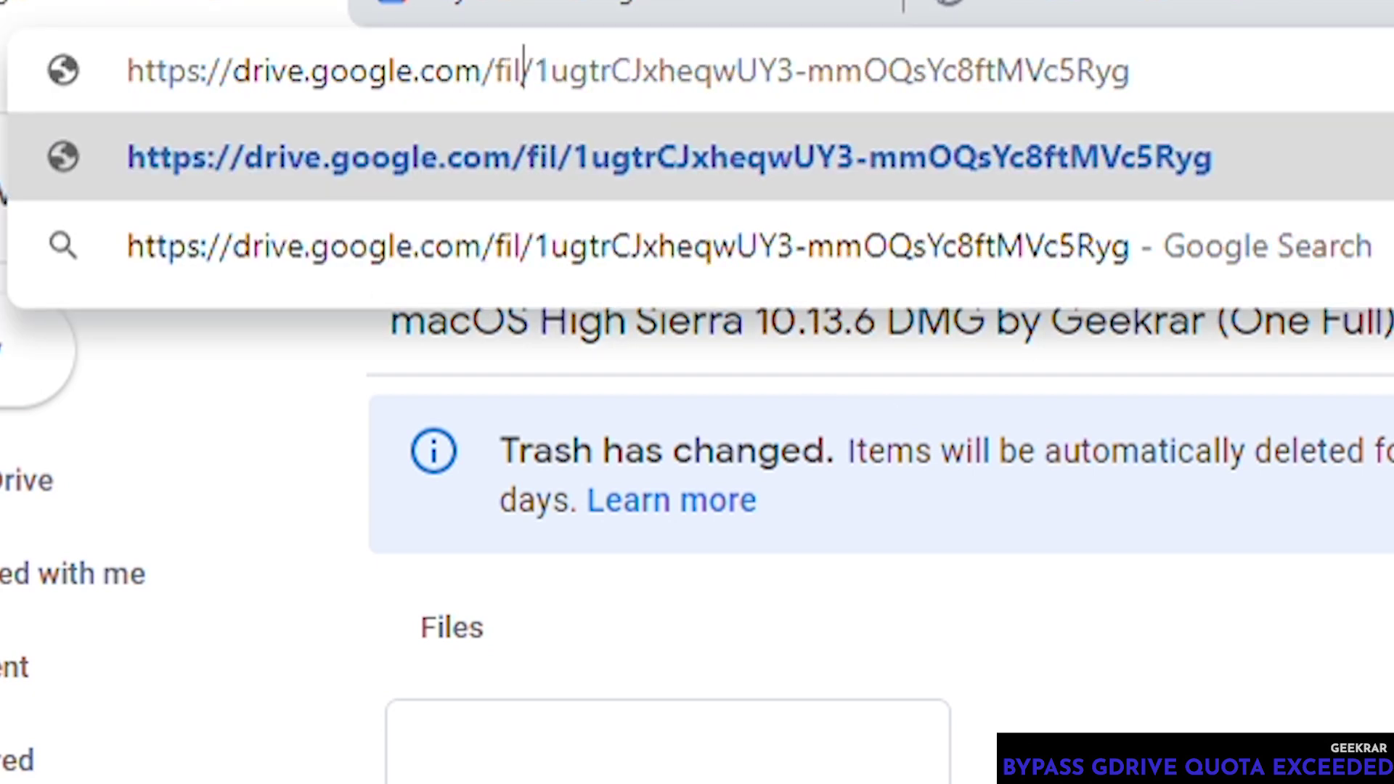
{"action": "type", "text": "e/"}
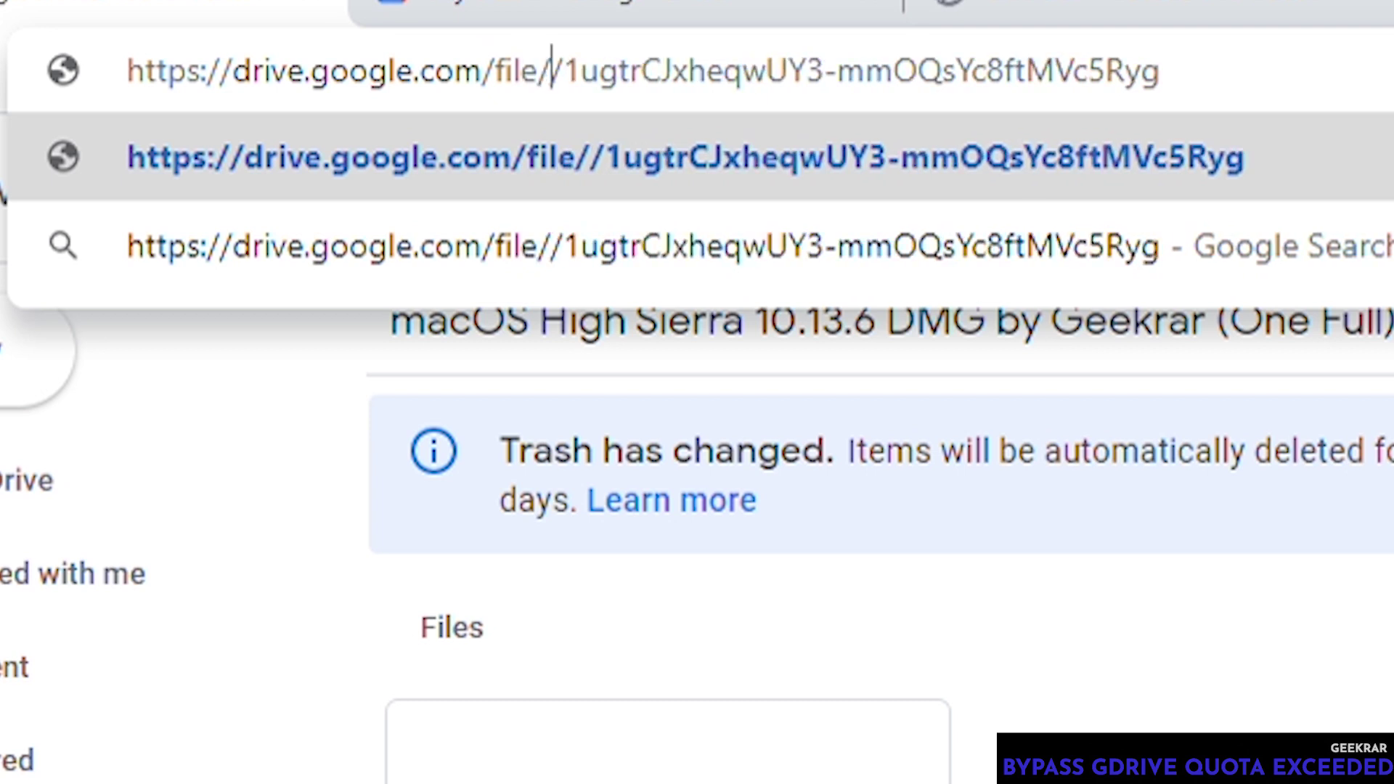
{"action": "type", "text": "d"}
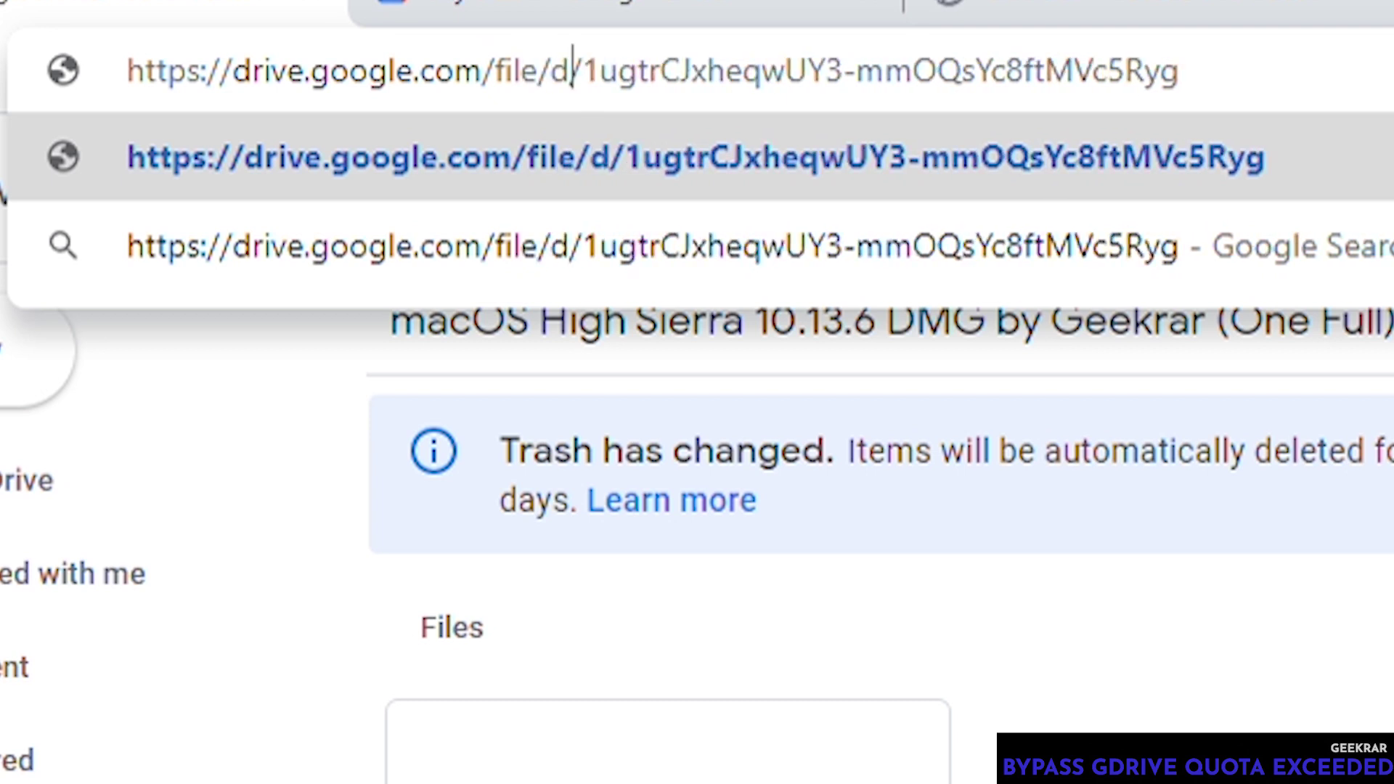
{"action": "key", "text": "Return"}
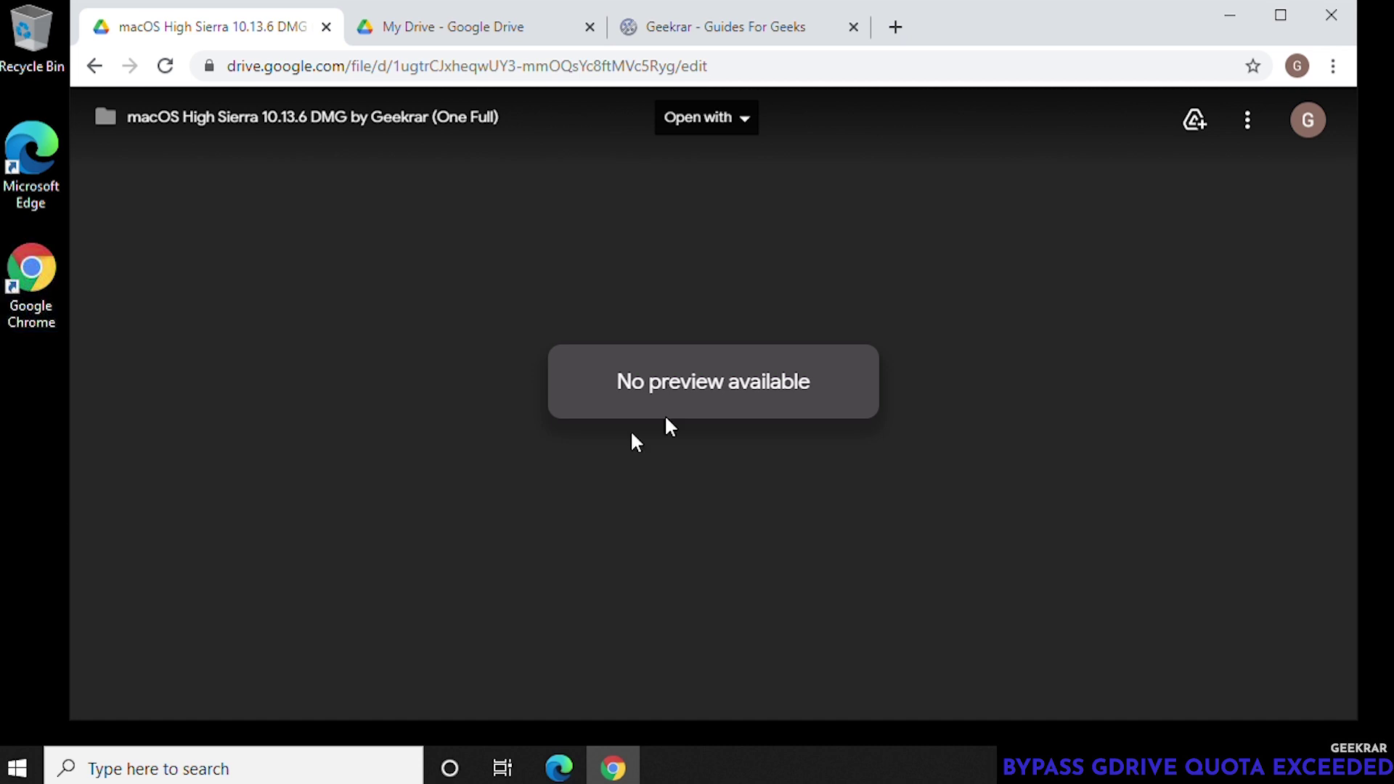
Step: Add a star to the macOS High Sierra 10.13.6 DMG folder, then return to My Drive
{"action": "left_click", "coordinate": [1248, 119]}
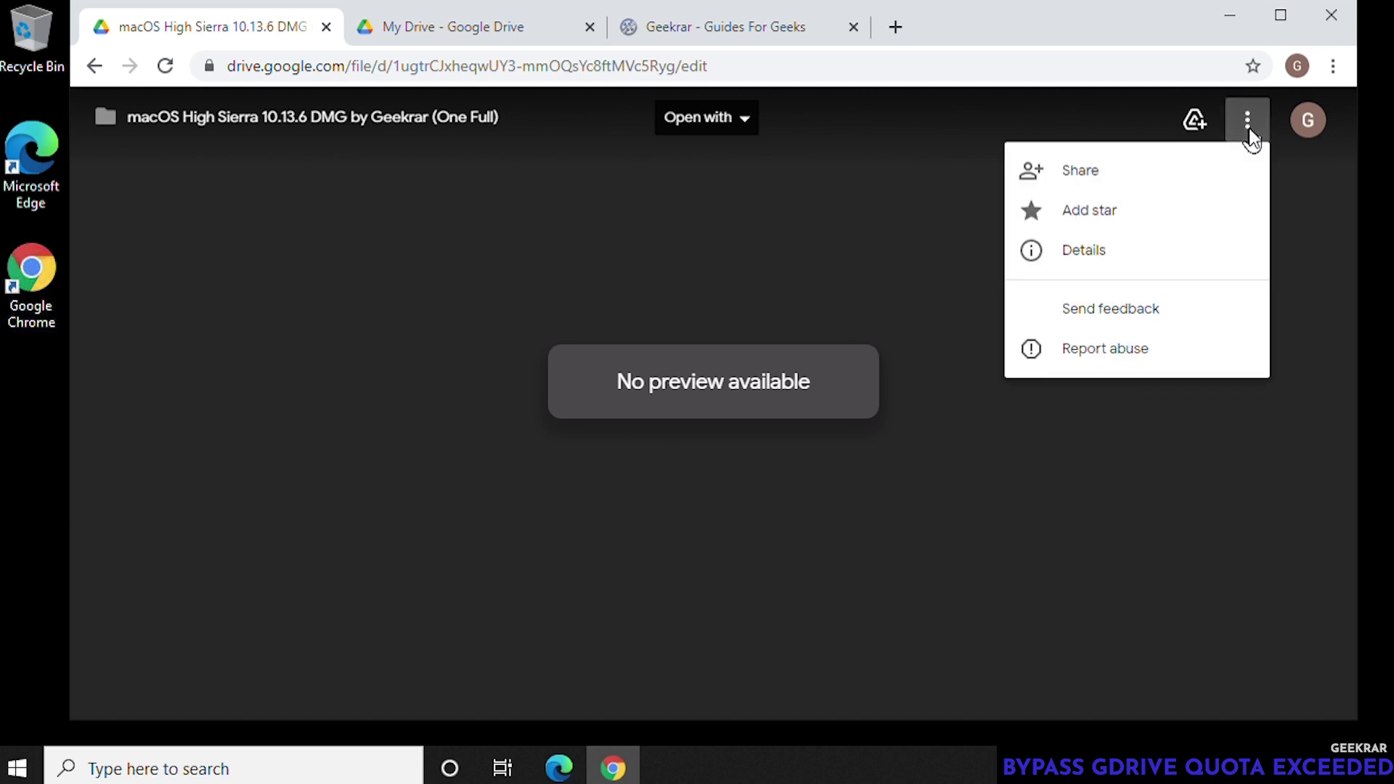
{"action": "left_click", "coordinate": [1152, 217]}
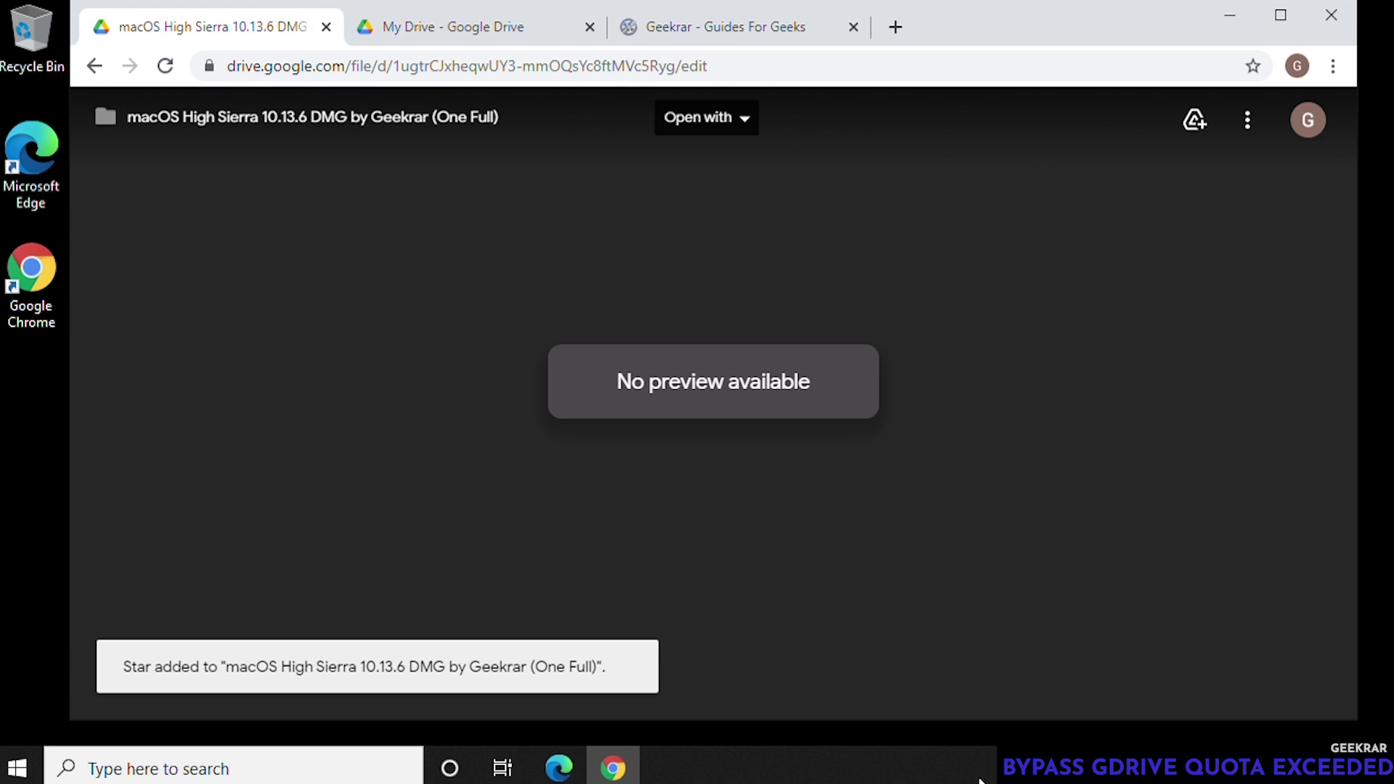
{"action": "left_click", "coordinate": [493, 32]}
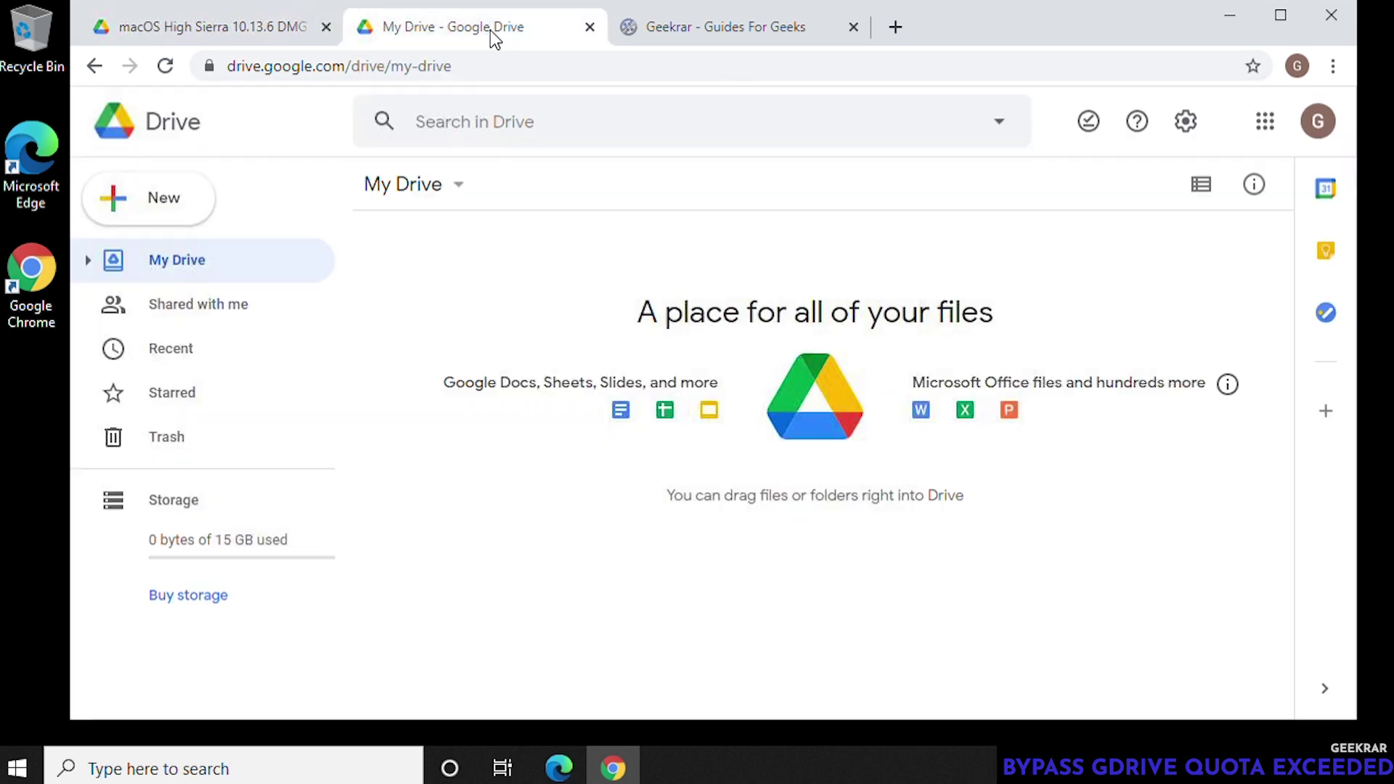
Step: Create a new folder called 'MyDownloadedStuff' in My Drive
{"action": "left_click", "coordinate": [153, 202]}
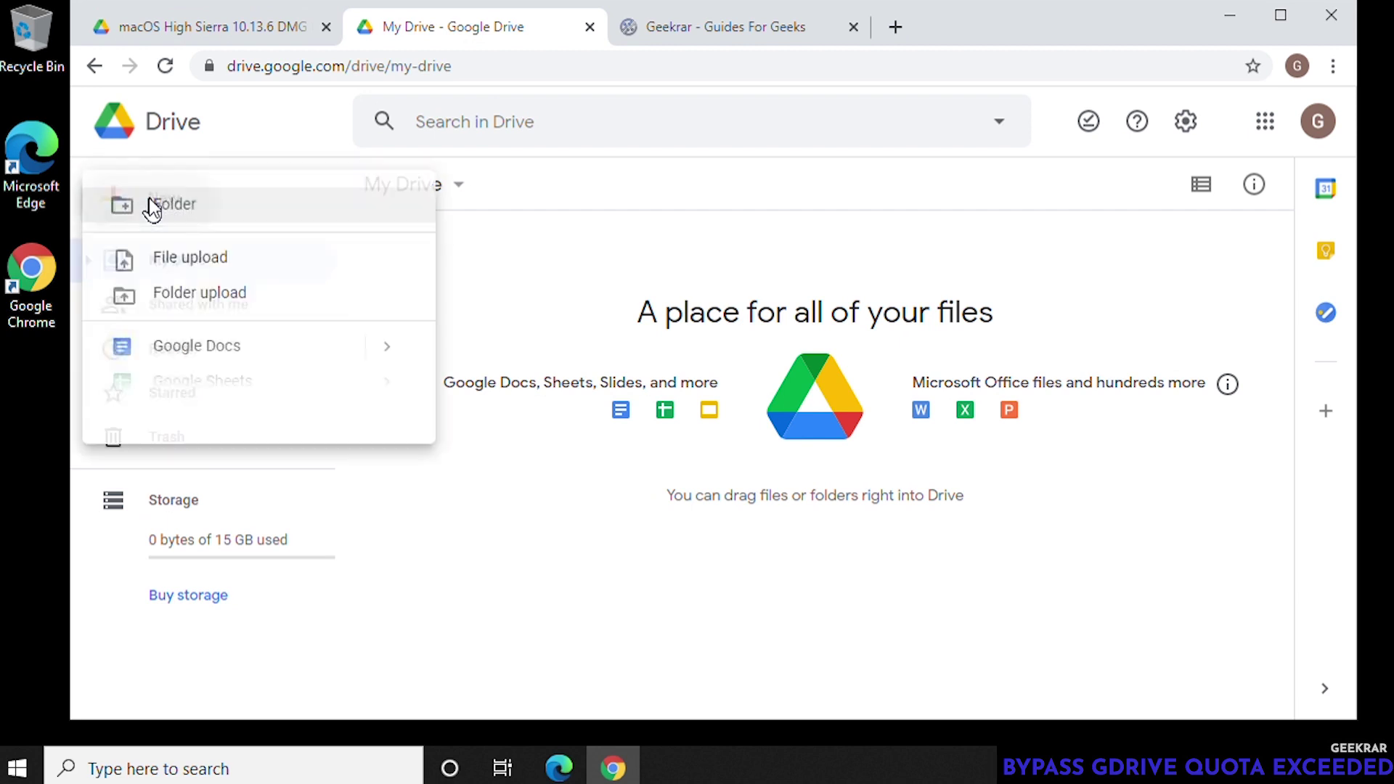
{"action": "left_click", "coordinate": [194, 218]}
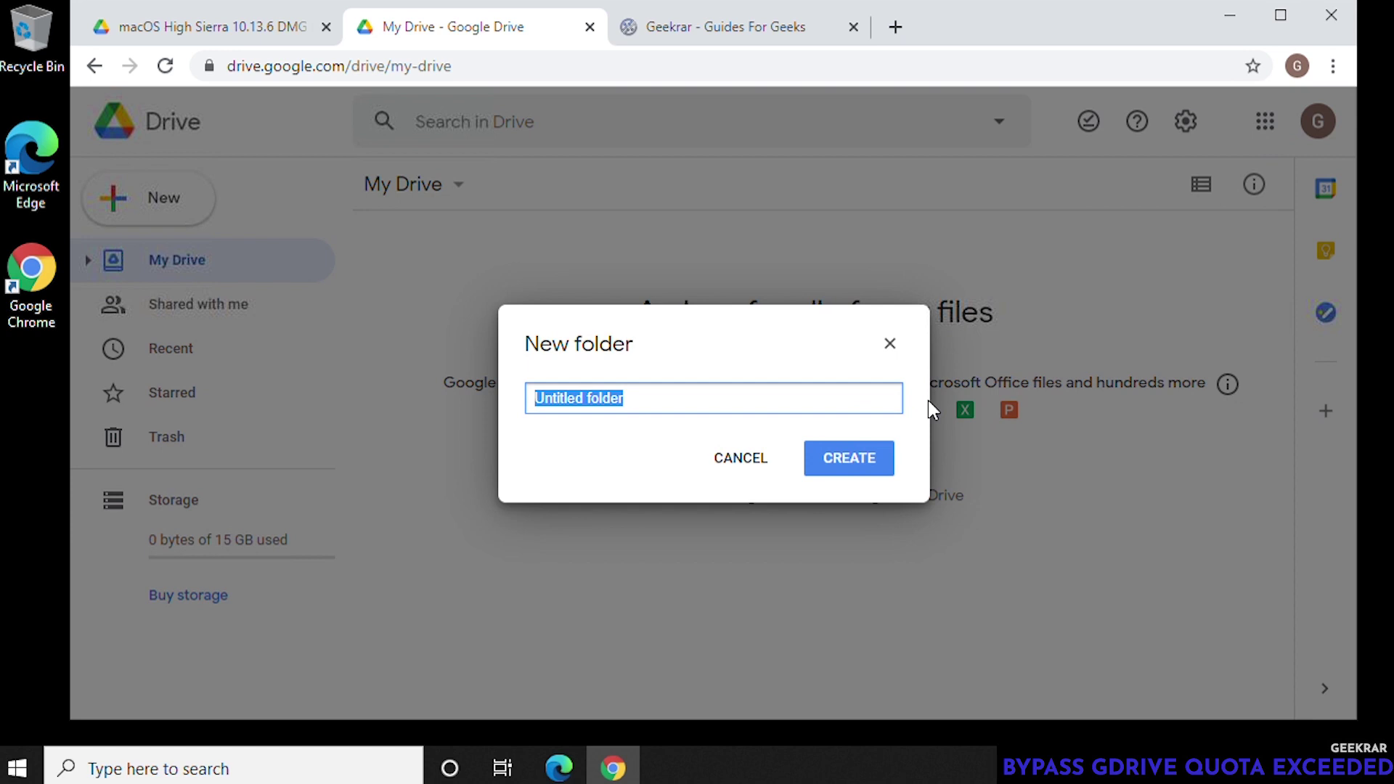
{"action": "type", "text": "MyDo"}
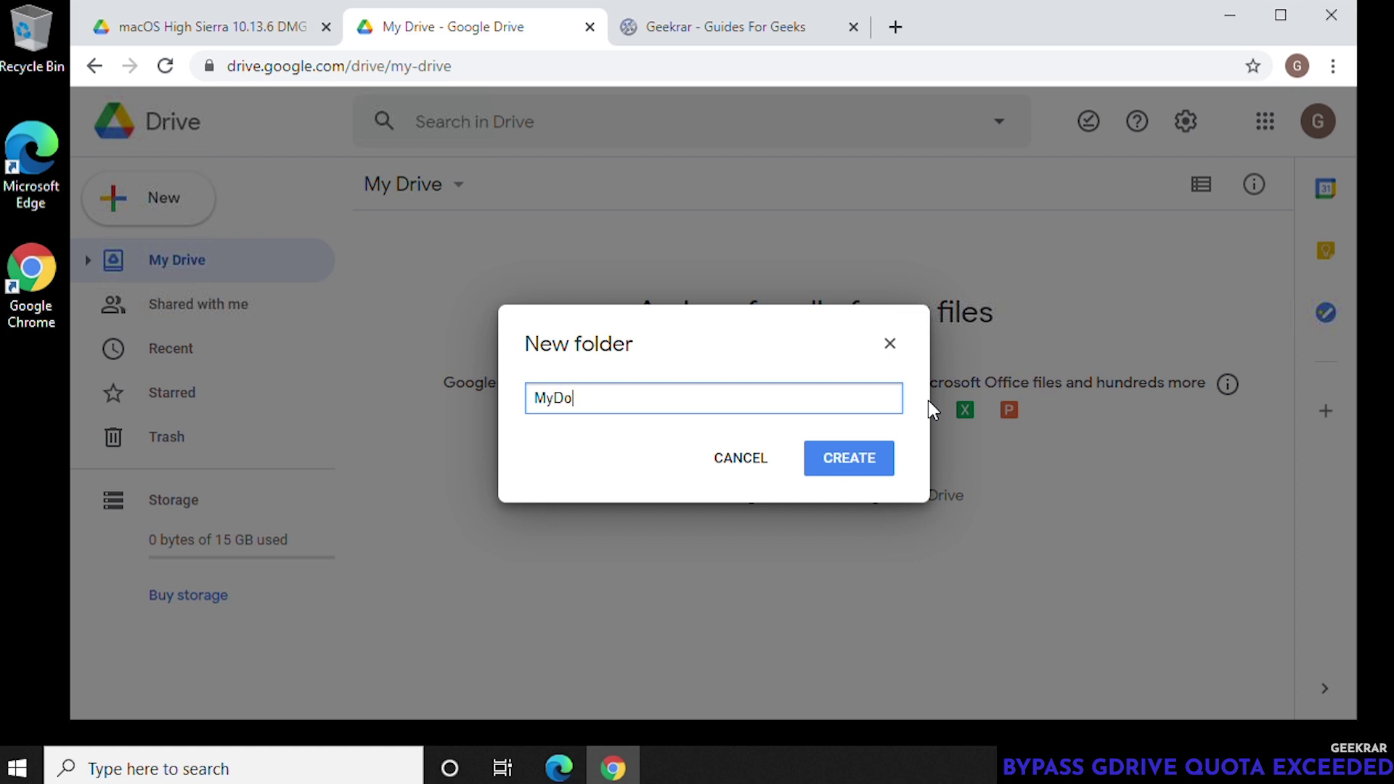
{"action": "type", "text": "wnloaded"}
{"action": "type", "text": "Stu"}
{"action": "type", "text": "ff"}
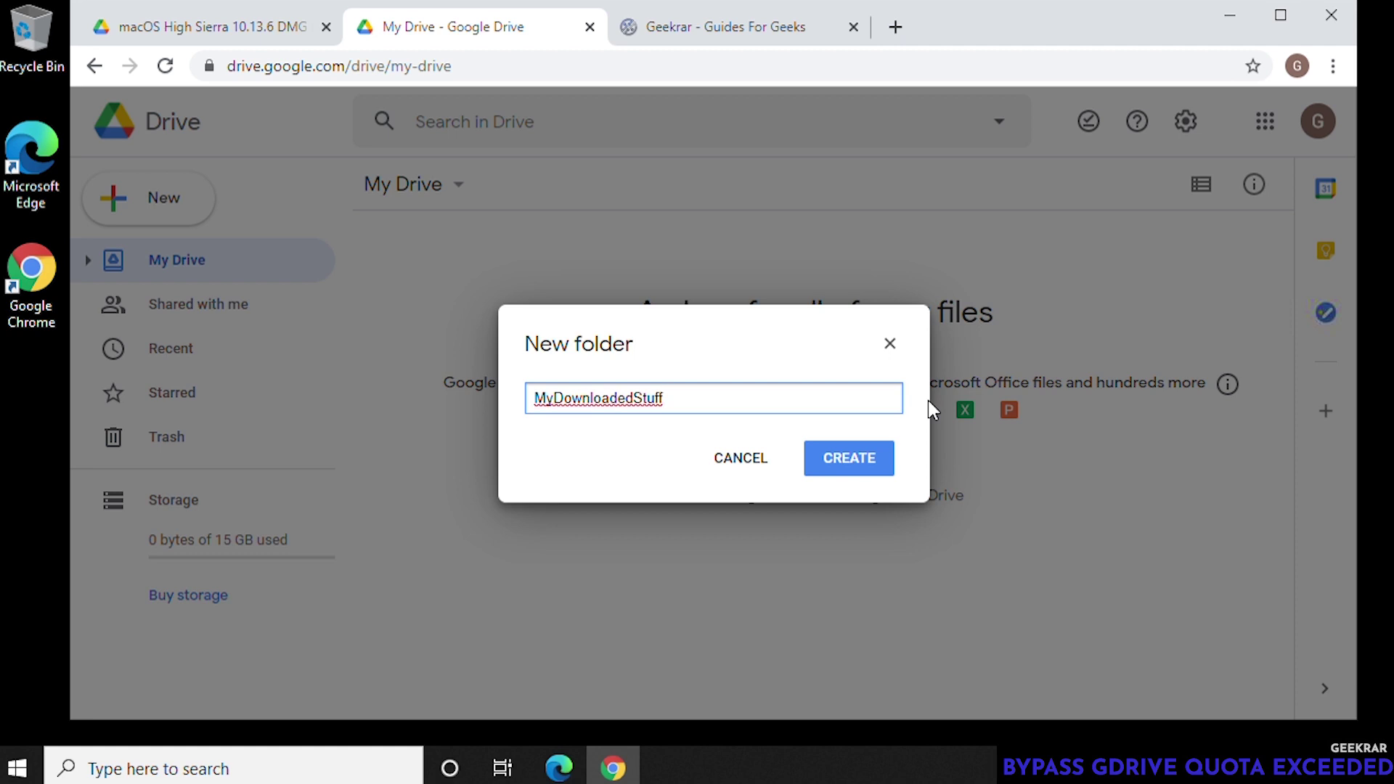
{"action": "left_click", "coordinate": [869, 455]}
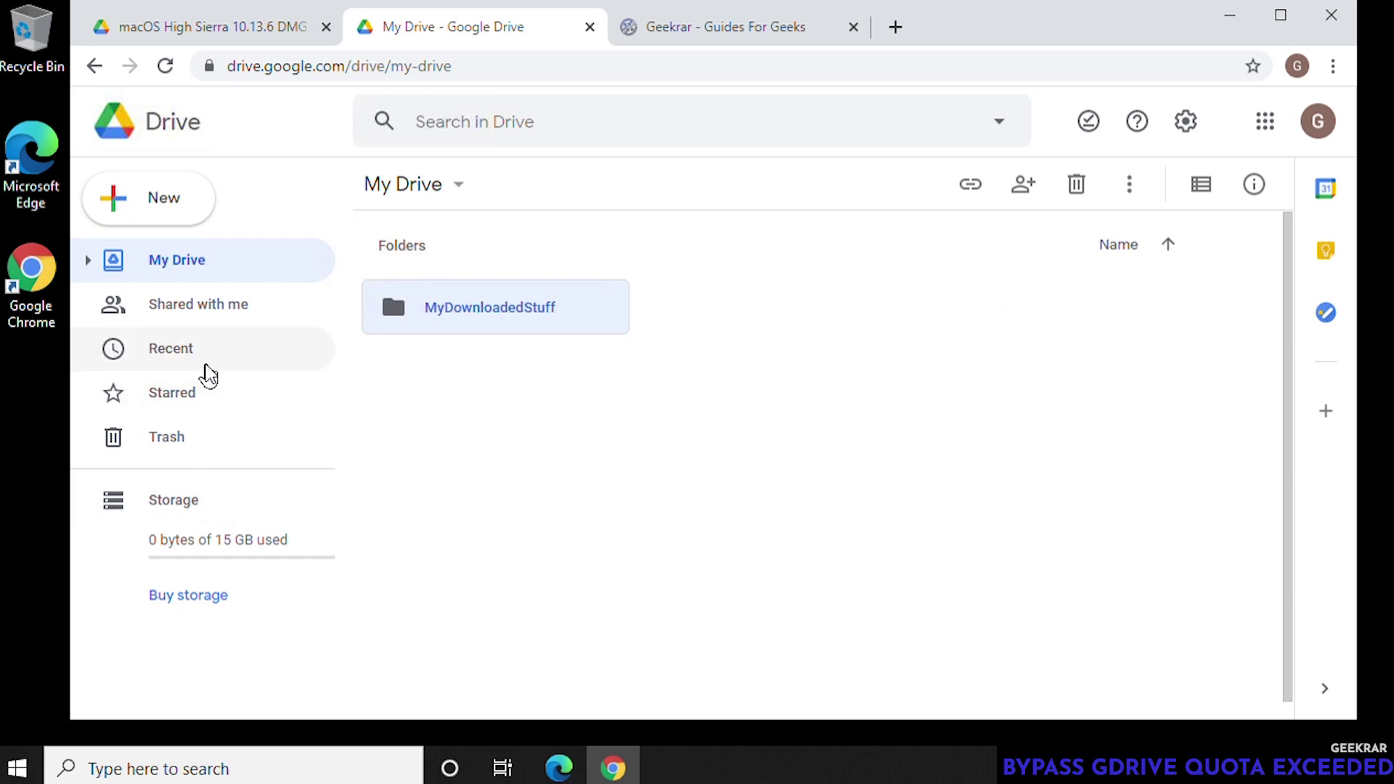
Step: From Starred, add a shortcut to the macOS High Sierra folder in My Drive > MyDownloadedStuff
{"action": "left_click", "coordinate": [210, 405]}
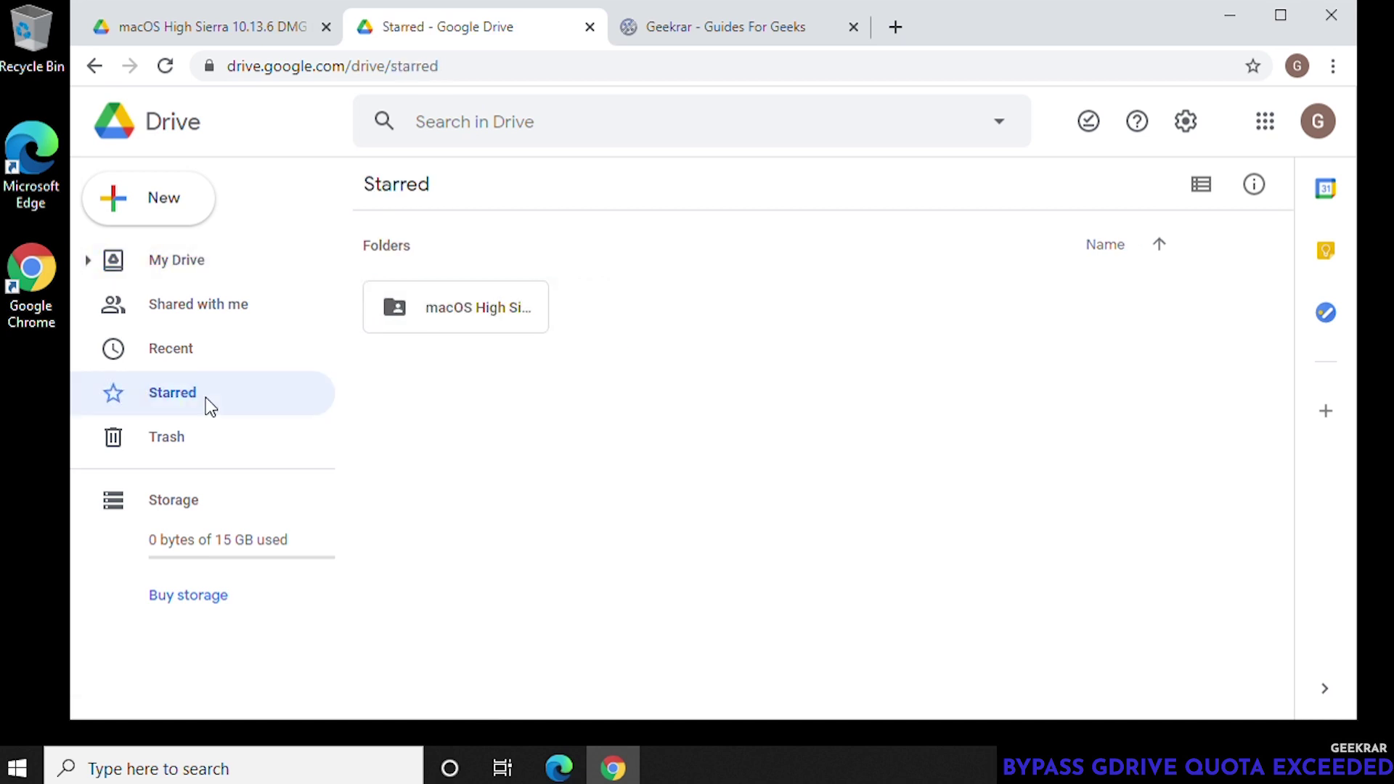
{"action": "left_click", "coordinate": [449, 309]}
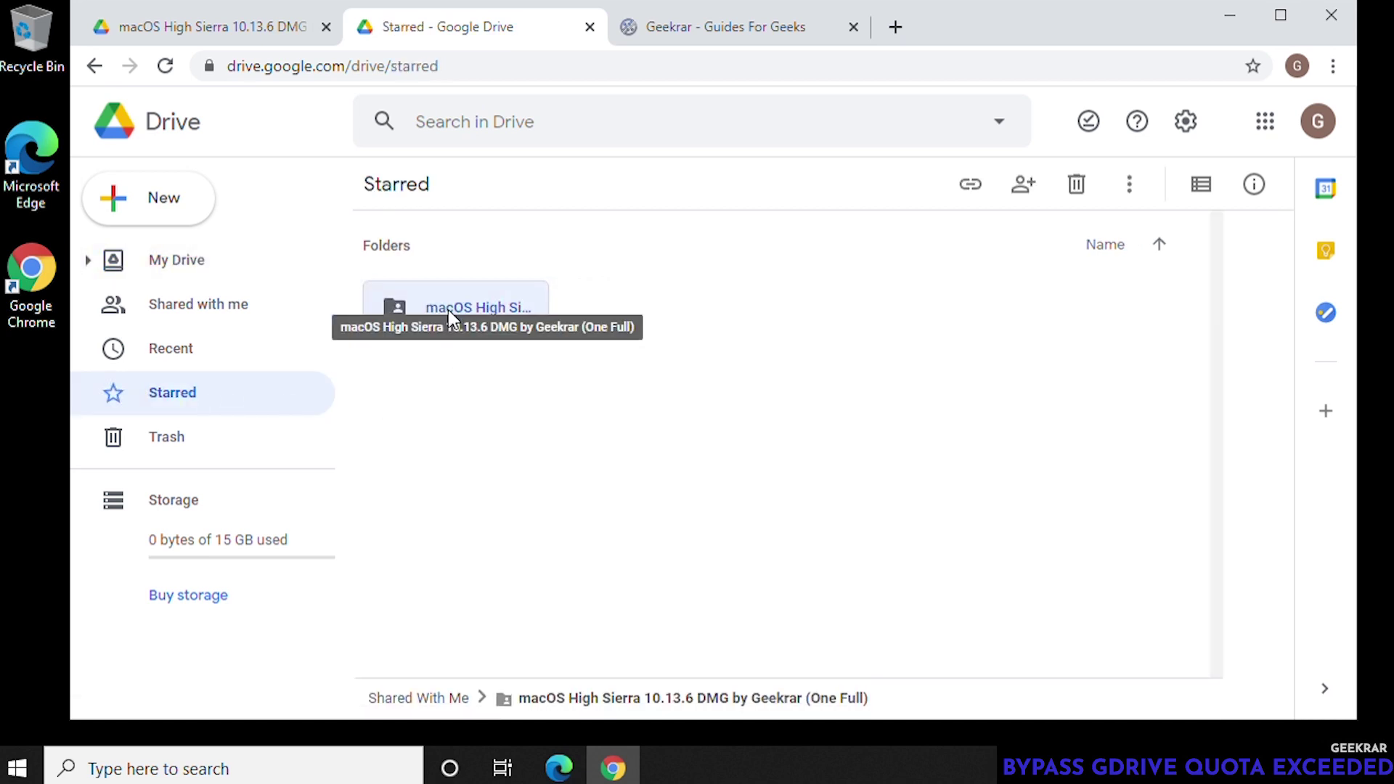
{"action": "right_click", "coordinate": [448, 309]}
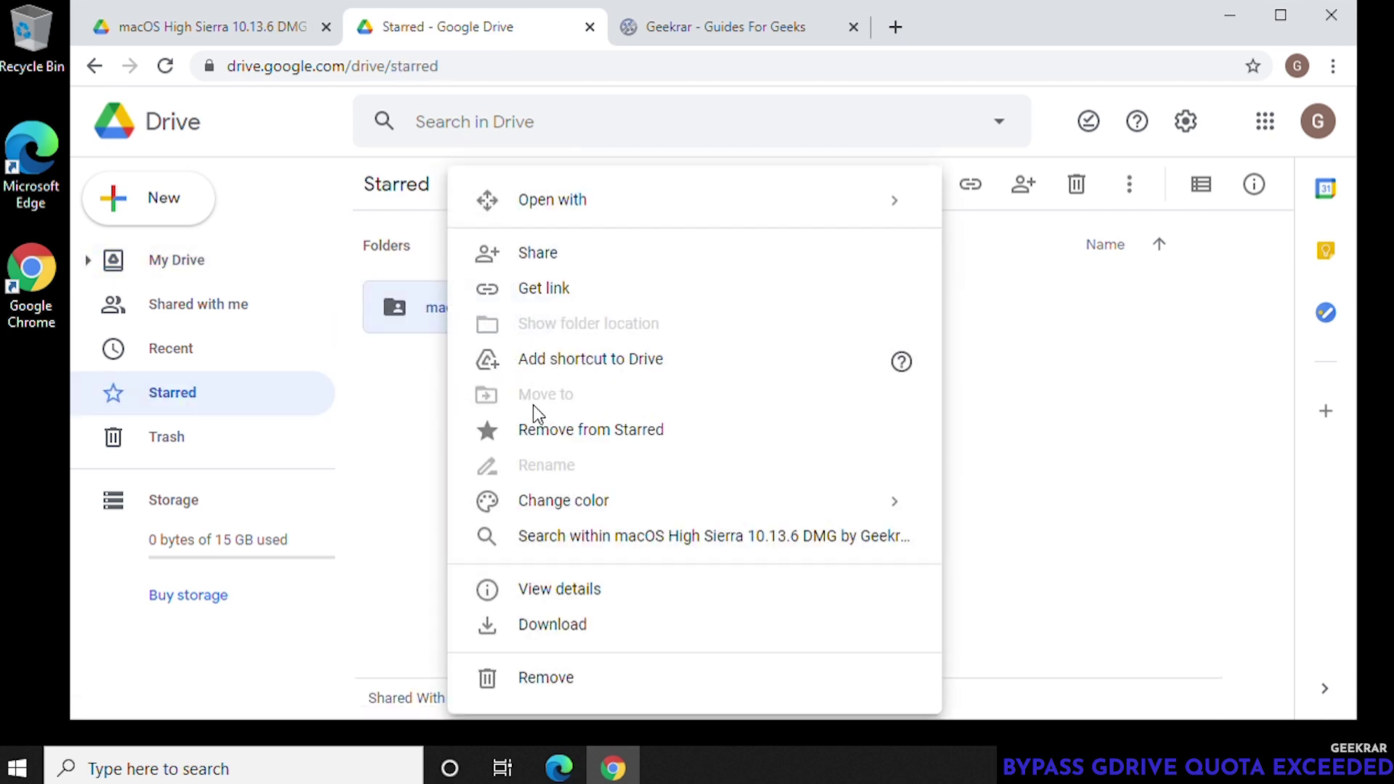
{"action": "left_click", "coordinate": [572, 370]}
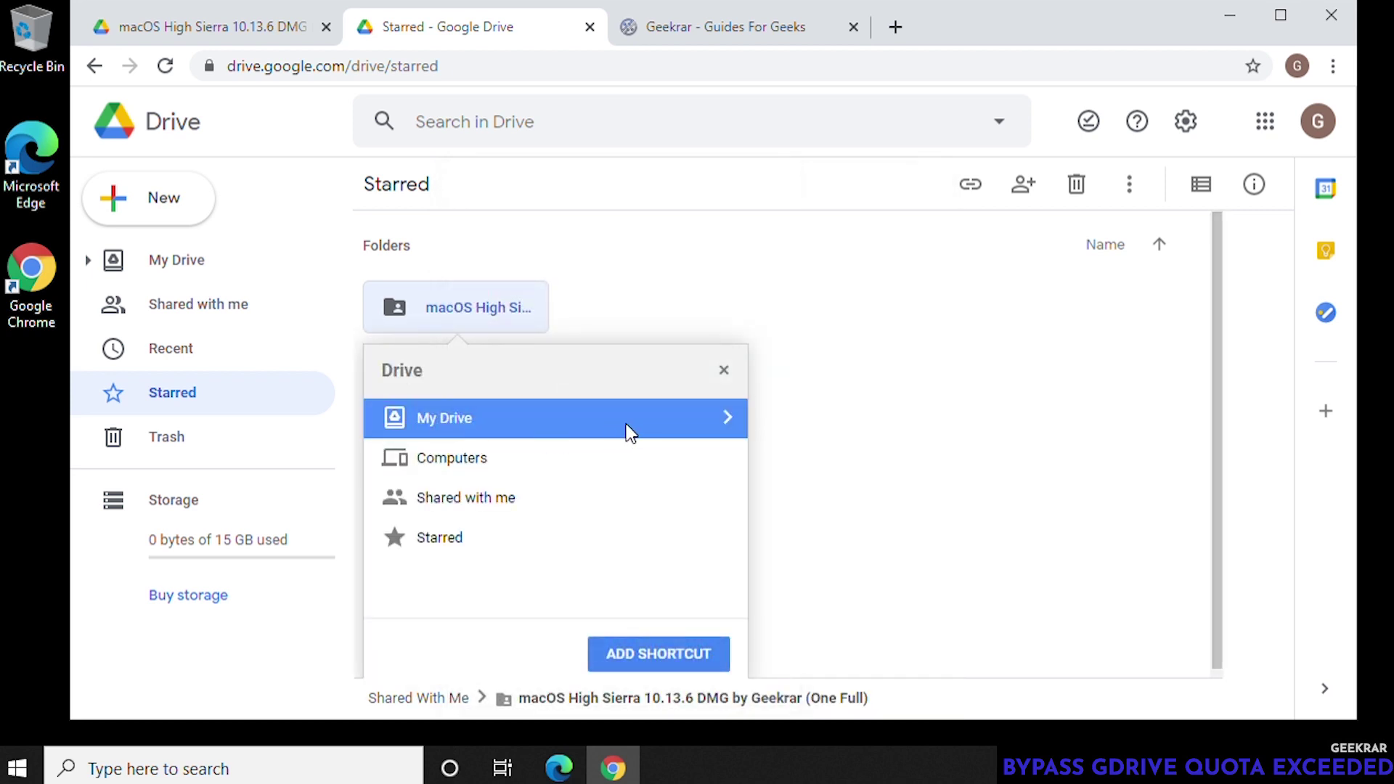
{"action": "left_click", "coordinate": [726, 419]}
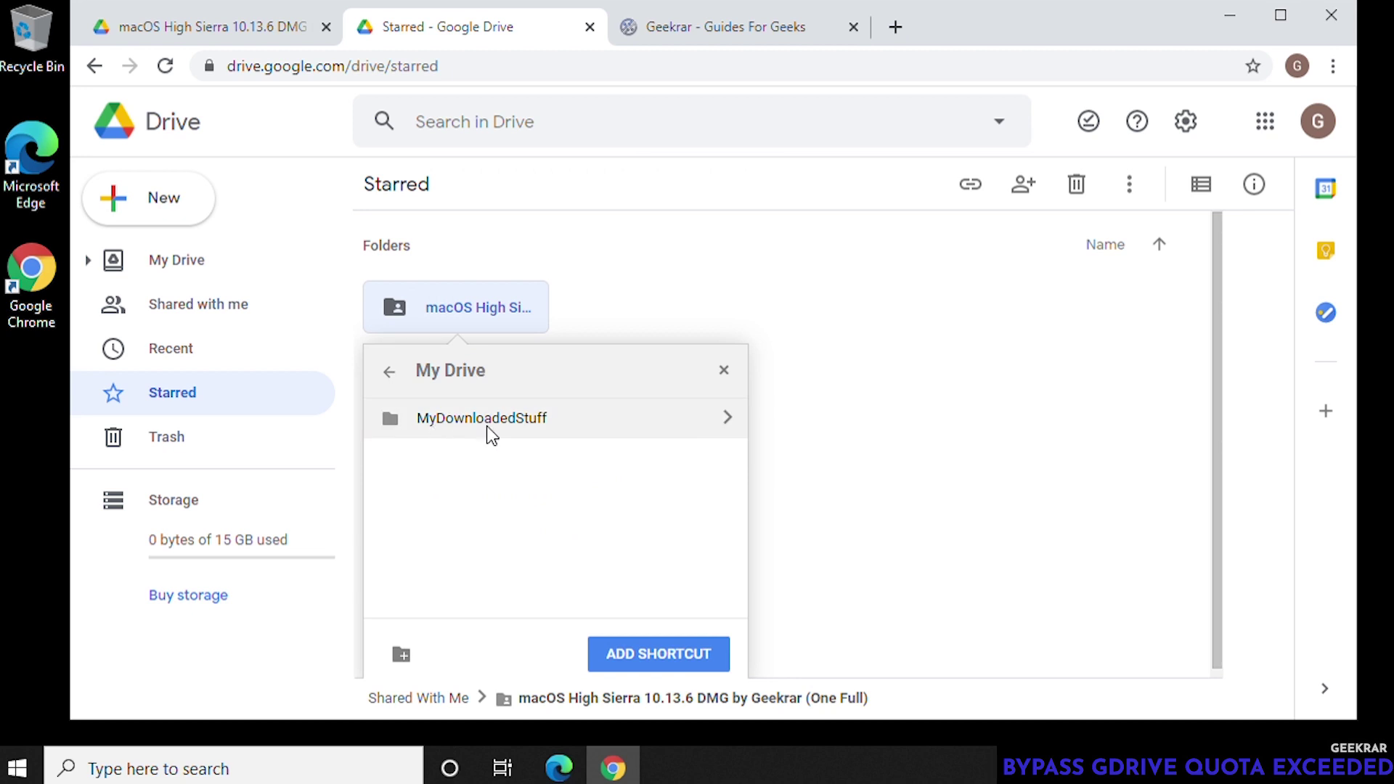
{"action": "left_click", "coordinate": [466, 425]}
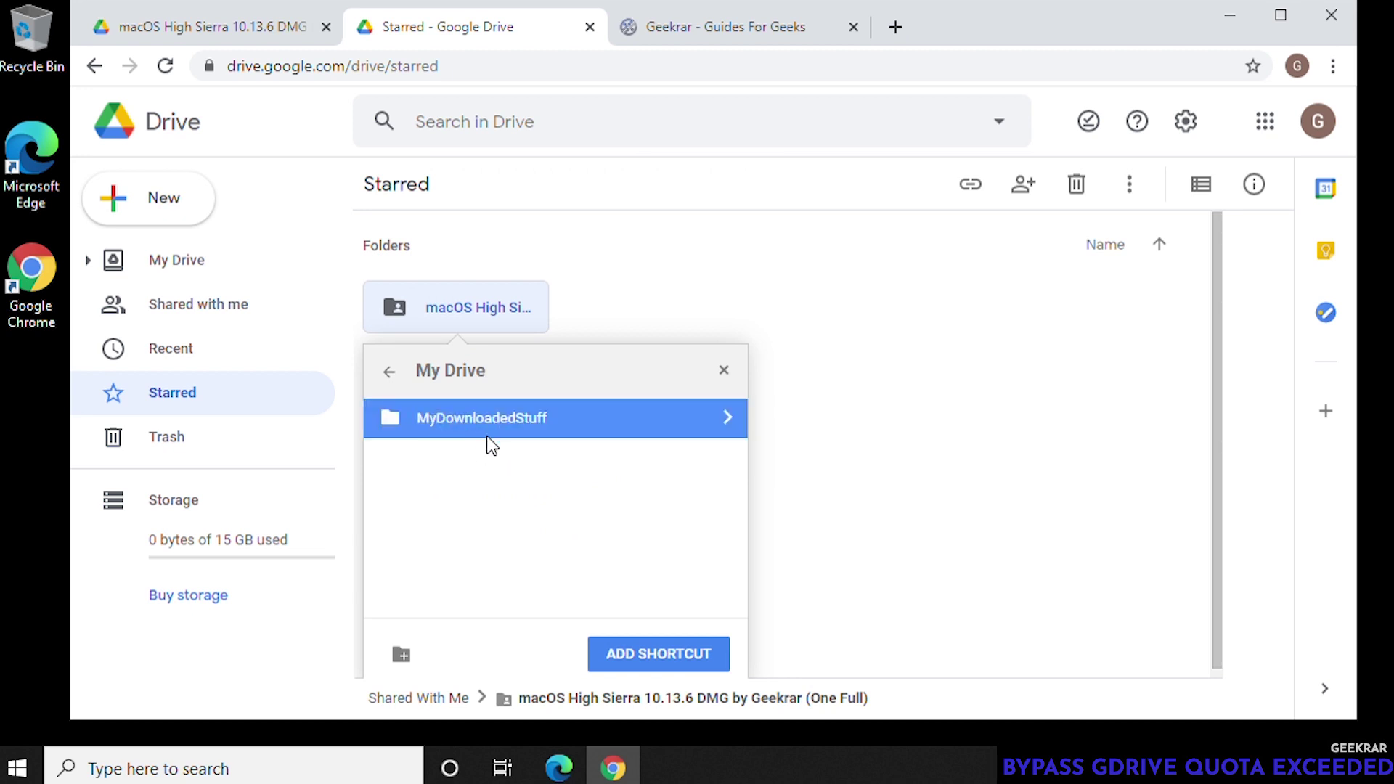
{"action": "left_click", "coordinate": [613, 658]}
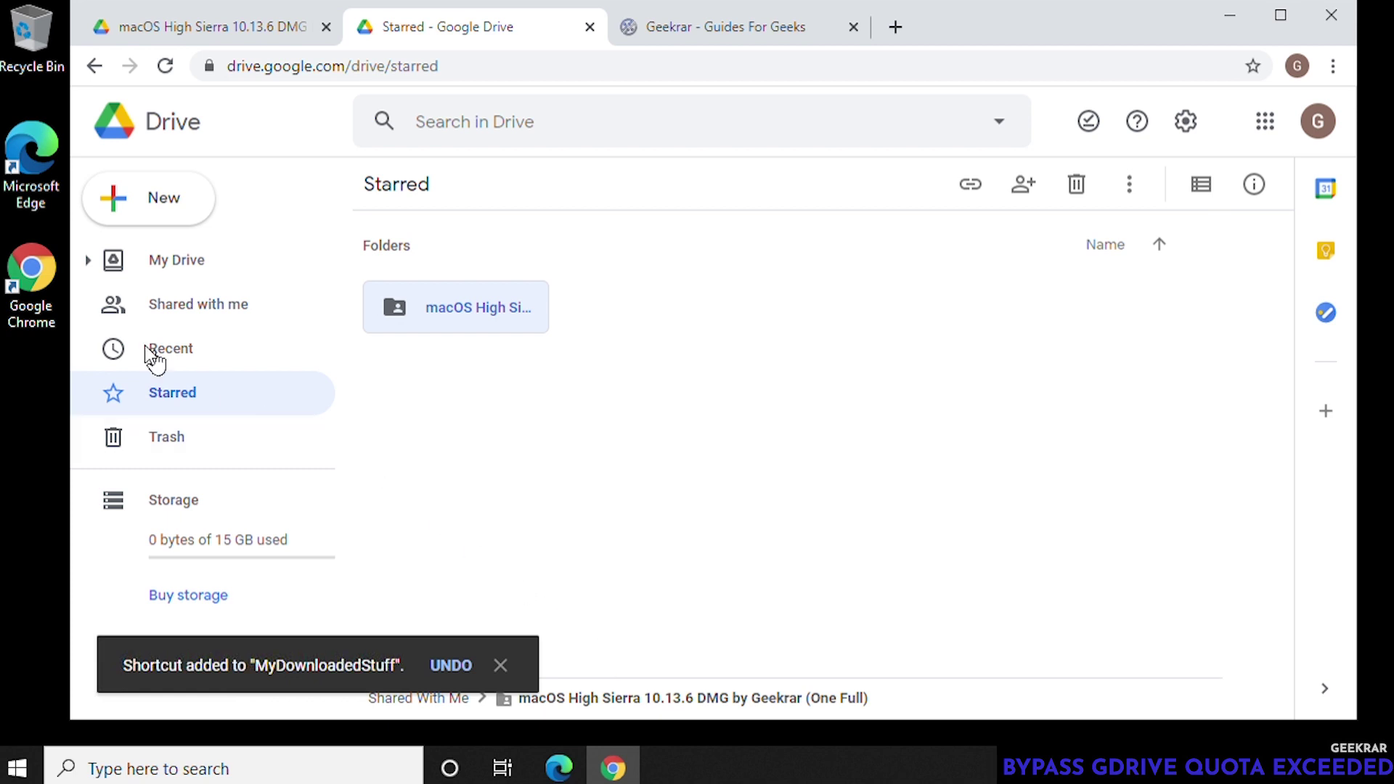
{"action": "left_click", "coordinate": [88, 259]}
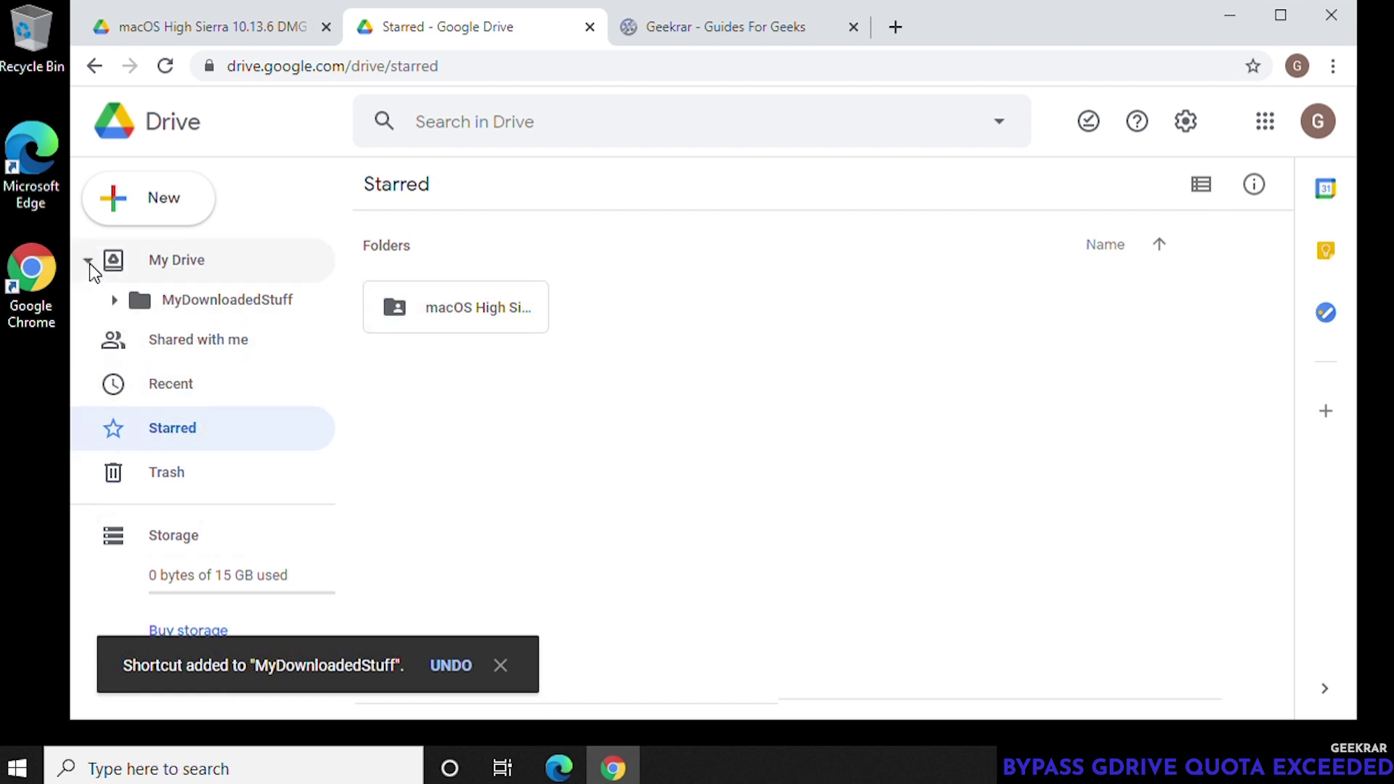
Step: In MyDownloadedStuff, download the macOS High Sierra shortcut as a zip
{"action": "left_click", "coordinate": [228, 301]}
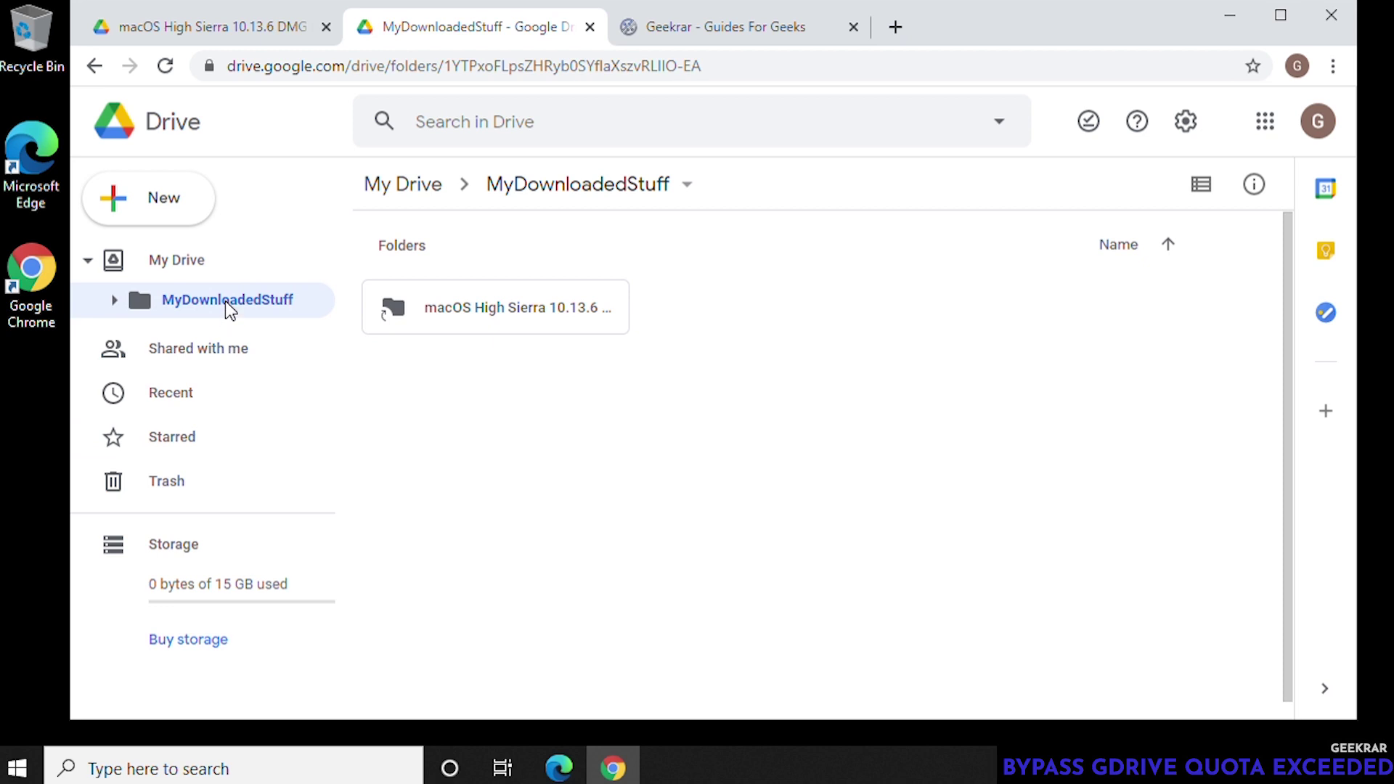
{"action": "right_click", "coordinate": [499, 313]}
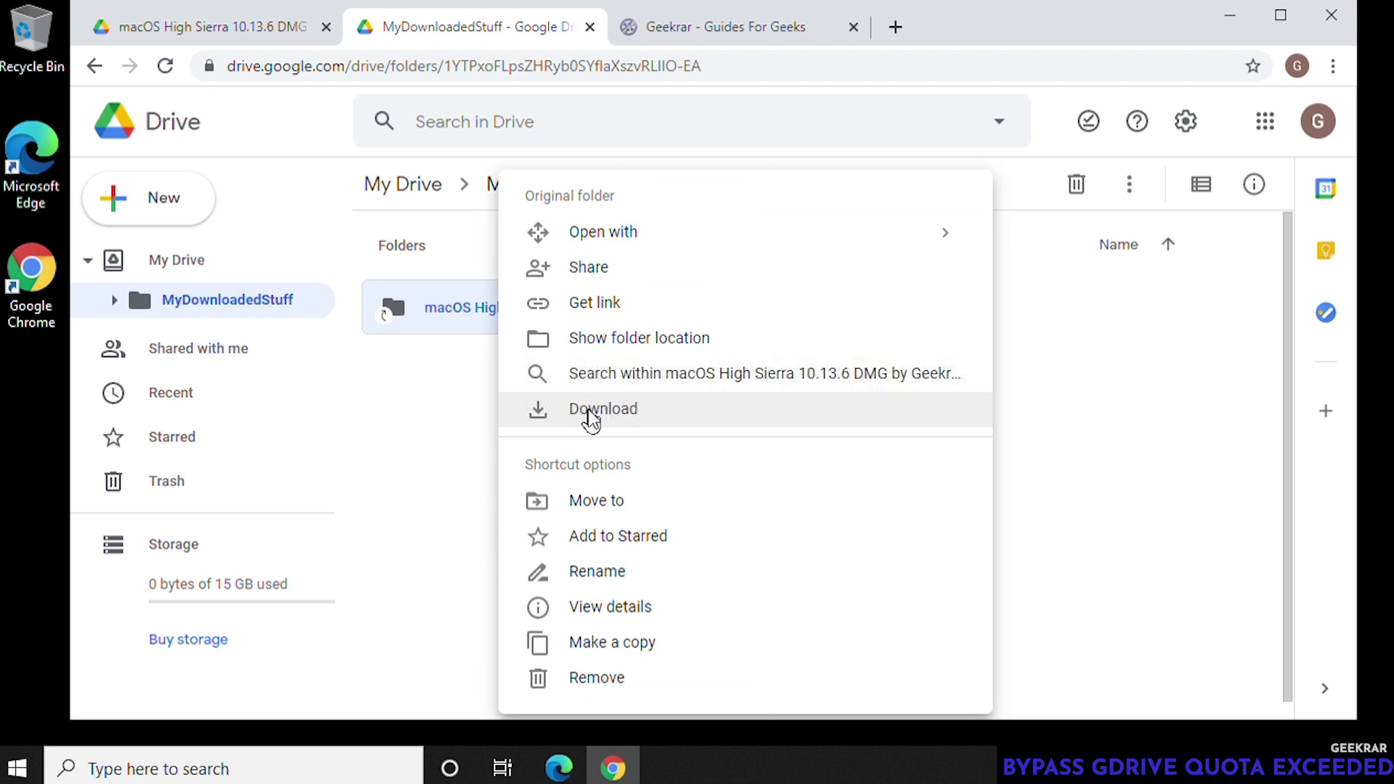
{"action": "left_click", "coordinate": [590, 419]}
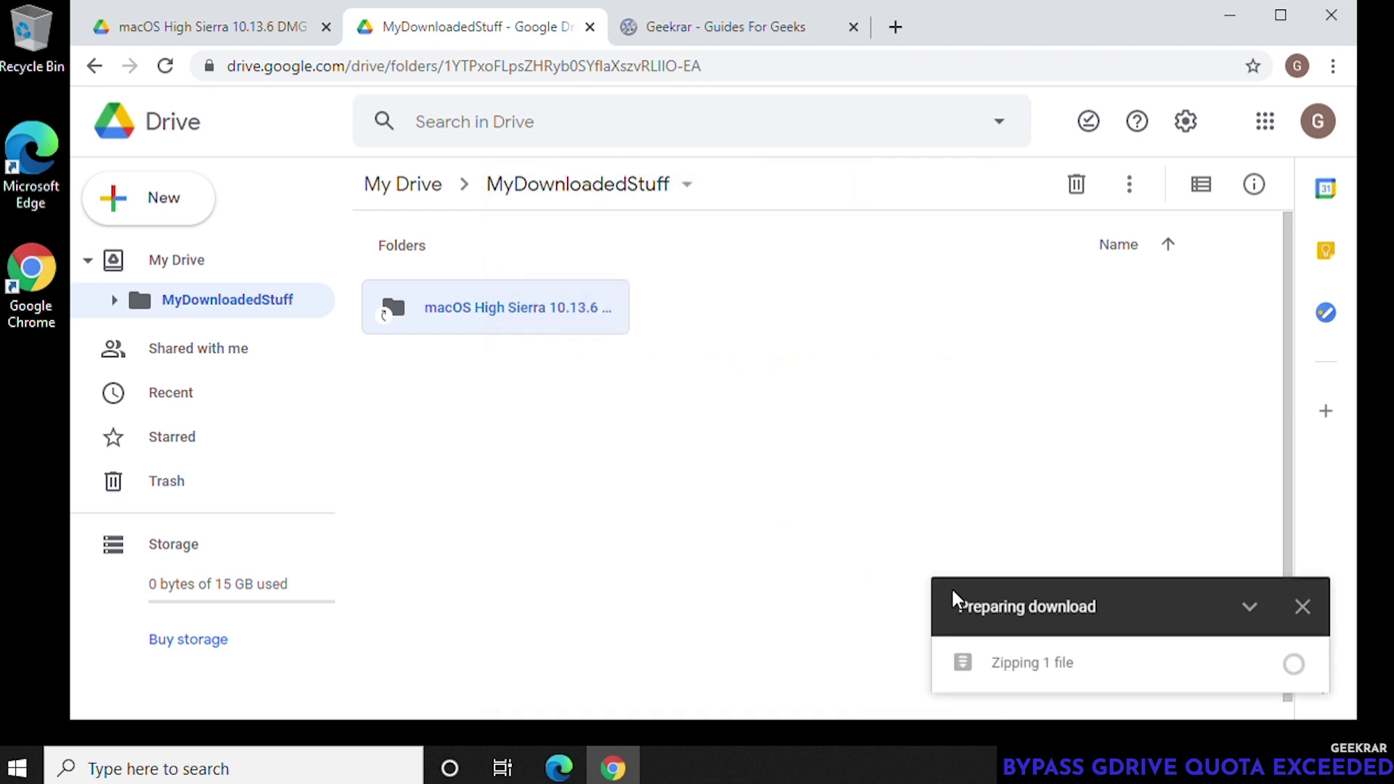